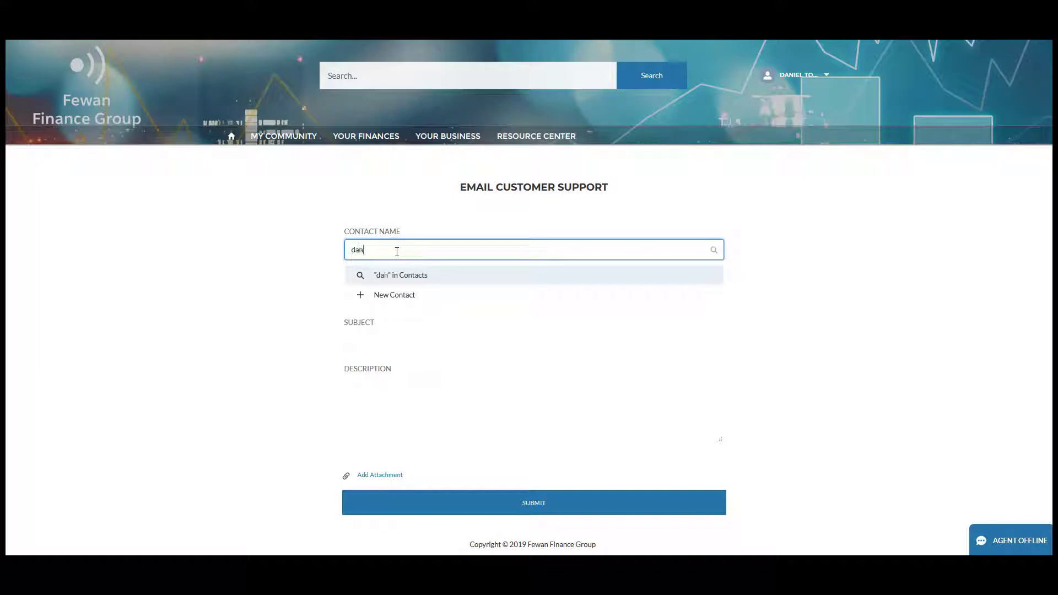
Step: Select the customer's contact record and enter "test" as the subject of the customer support request
{"action": "left_click", "coordinate": [383, 297]}
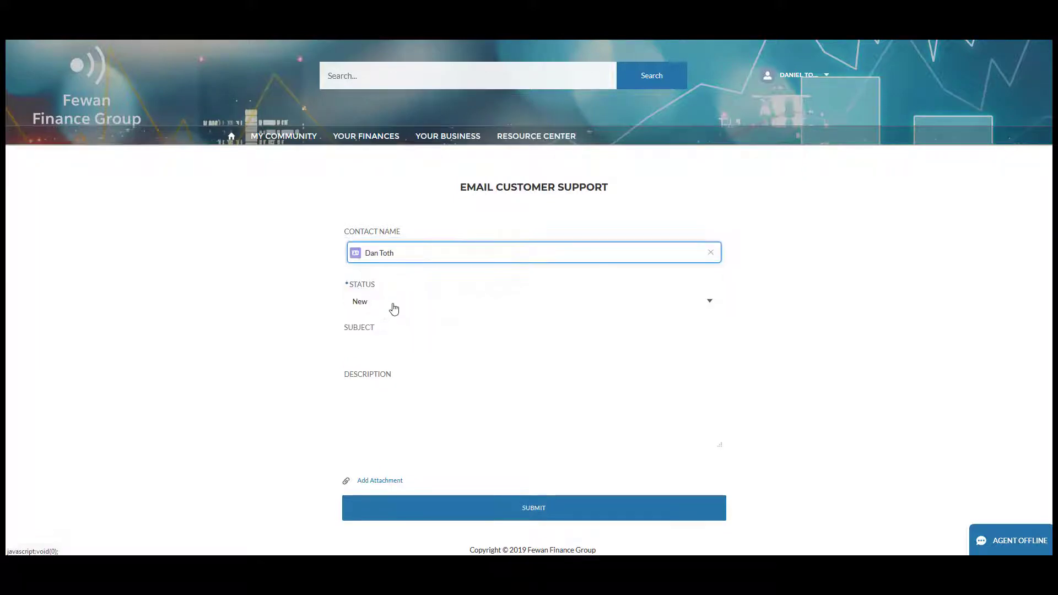
{"action": "left_click", "coordinate": [374, 345]}
{"action": "type", "text": "test"}
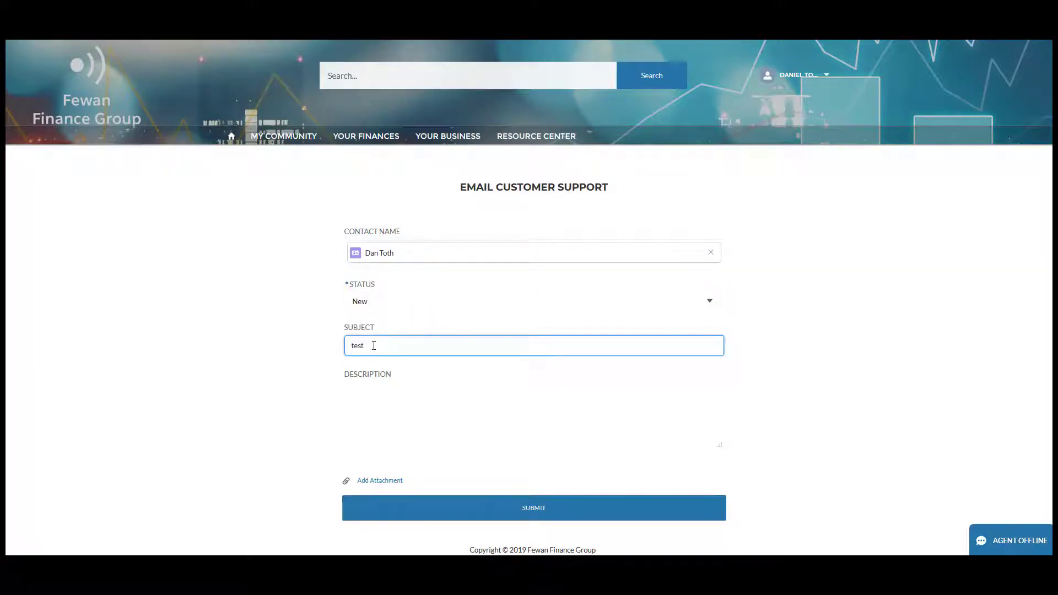
Step: Attach Loan_Application.docx from the Loan Application folder to the support request and submit it
{"action": "left_click", "coordinate": [383, 482]}
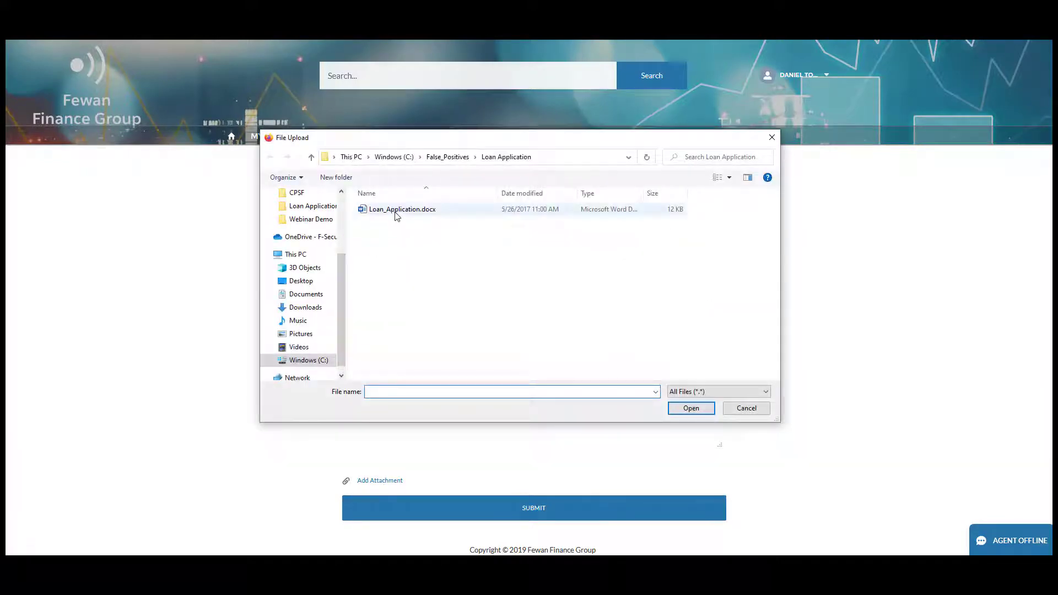
{"action": "double_click", "coordinate": [396, 210]}
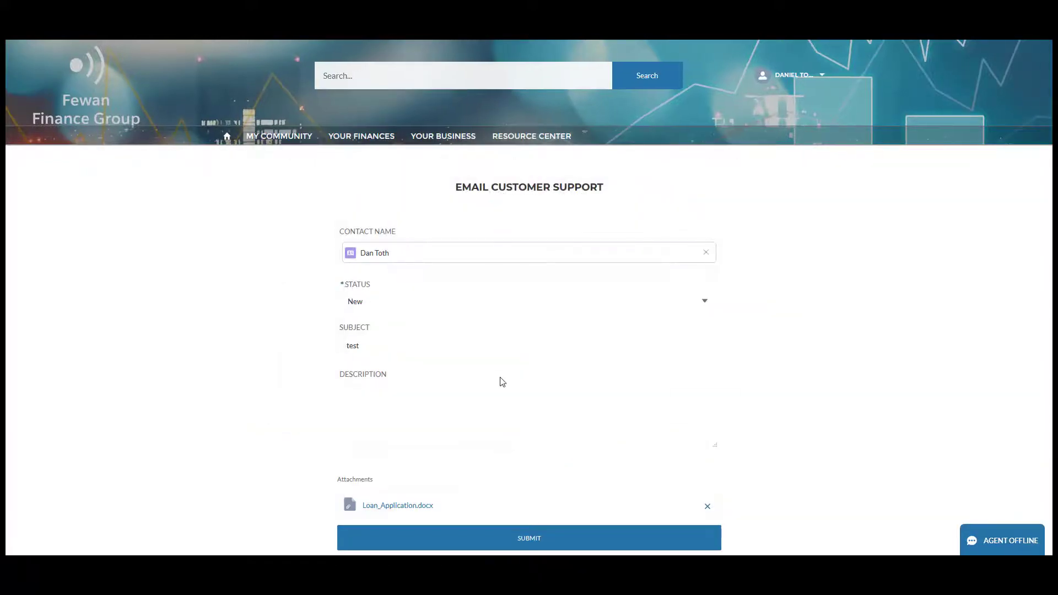
{"action": "scroll", "coordinate": [533, 479], "scroll_direction": "down", "scroll_amount": 1}
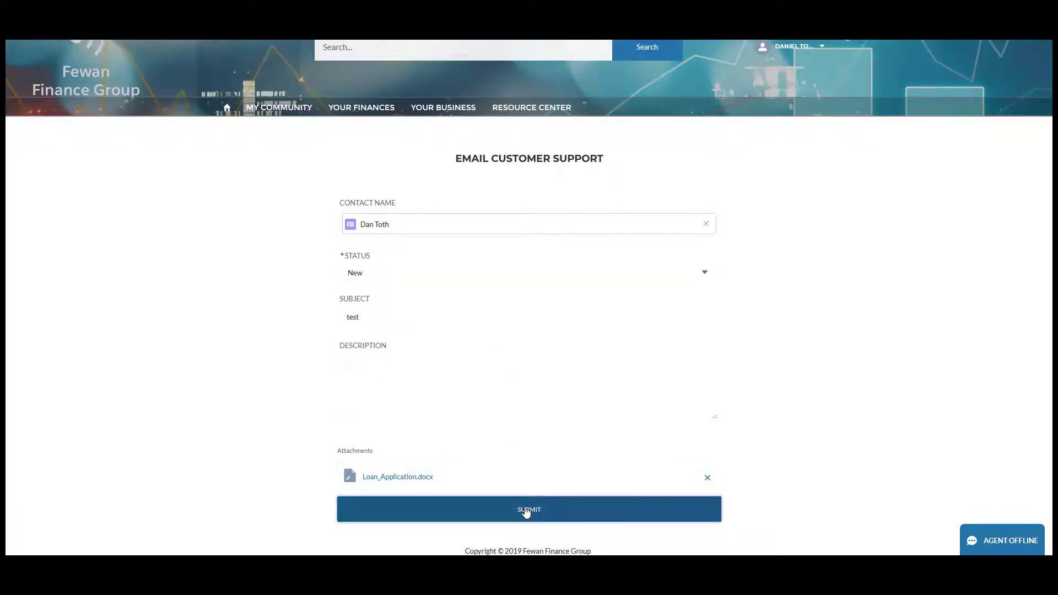
{"action": "left_click", "coordinate": [526, 513]}
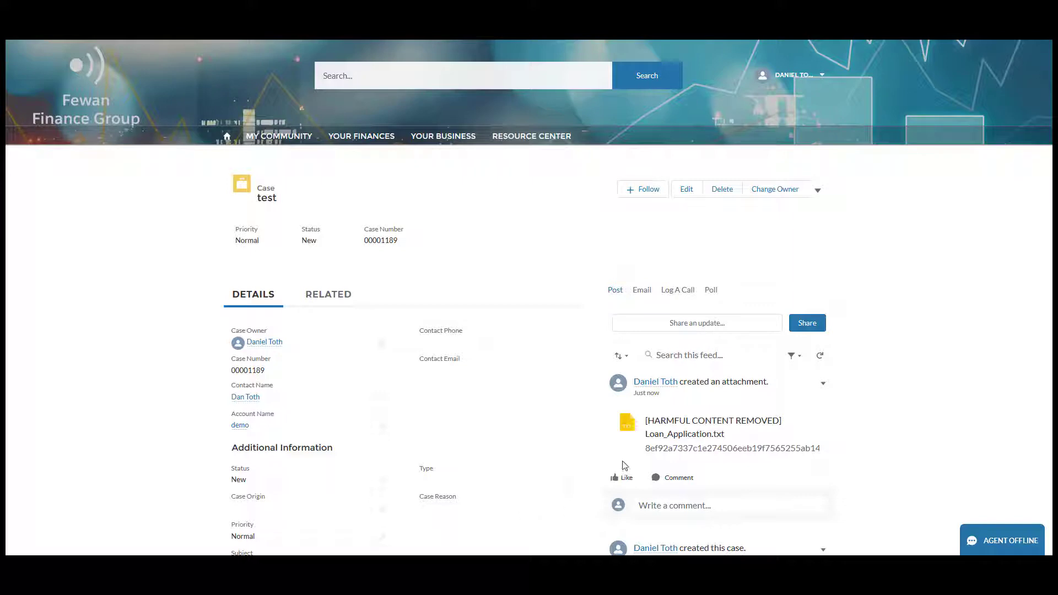
Step: Open the Loan_Application.txt attachment in the new case's feed
{"action": "left_click", "coordinate": [686, 438]}
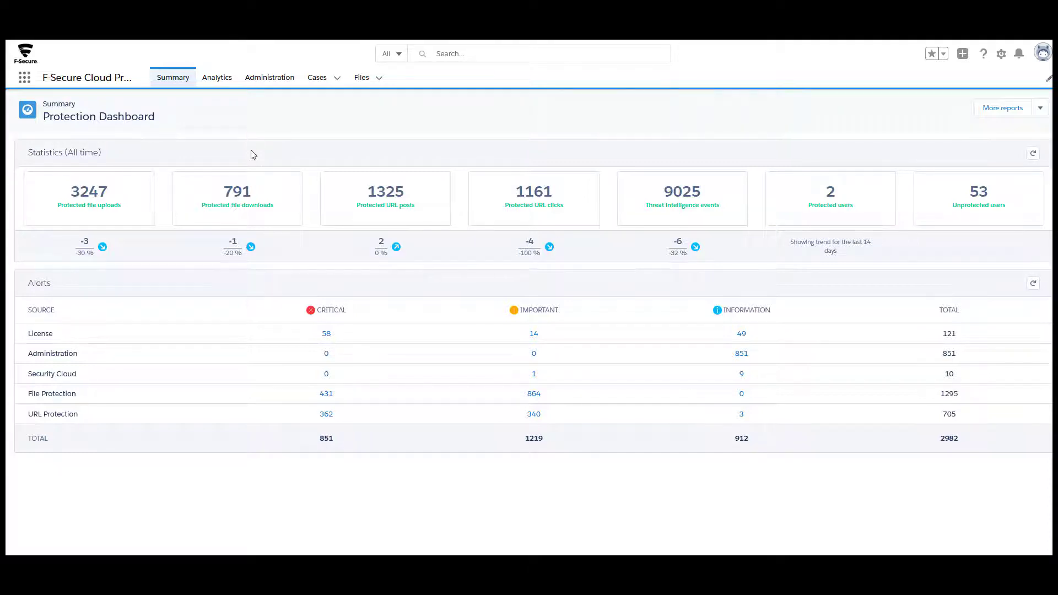
Step: Review the alerts and file events in the analytics, examining the verdict for the latest Loan_Application.docx upload
{"action": "left_click", "coordinate": [221, 80]}
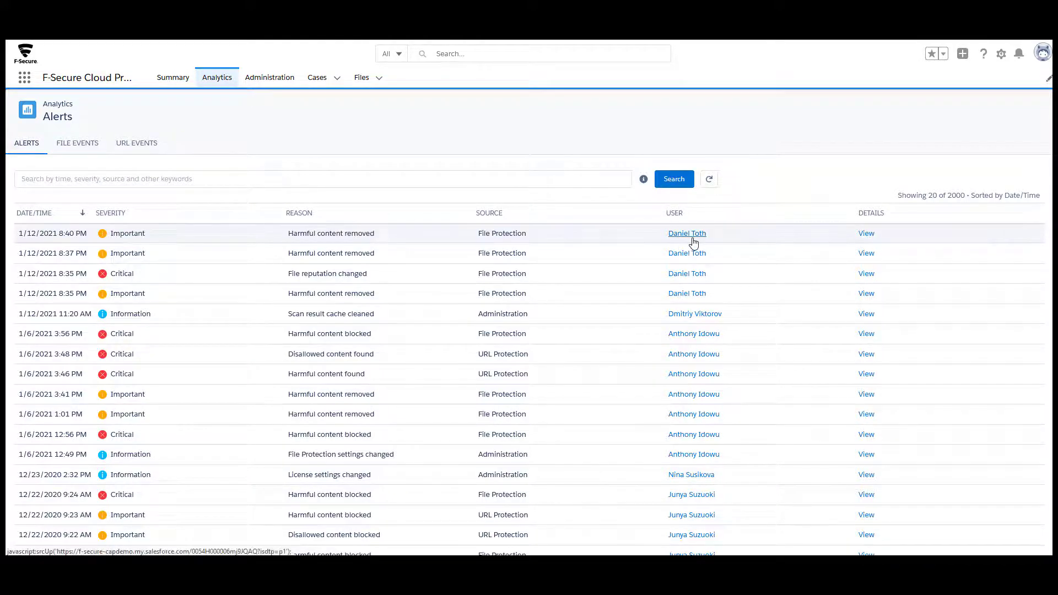
{"action": "left_click", "coordinate": [80, 145]}
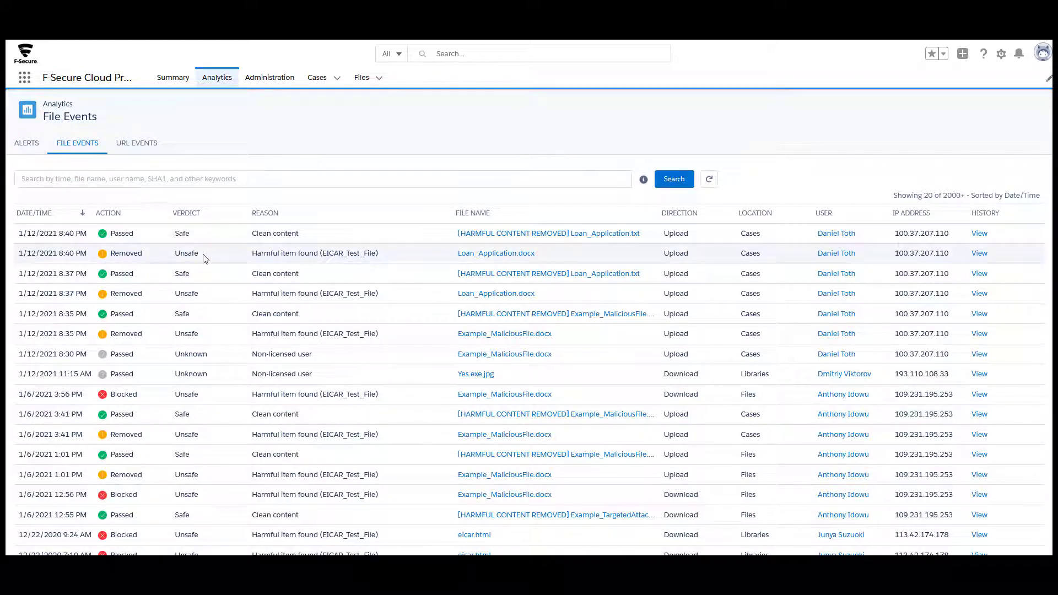
{"action": "left_click_drag", "start_coordinate": [174, 254], "coordinate": [193, 254]}
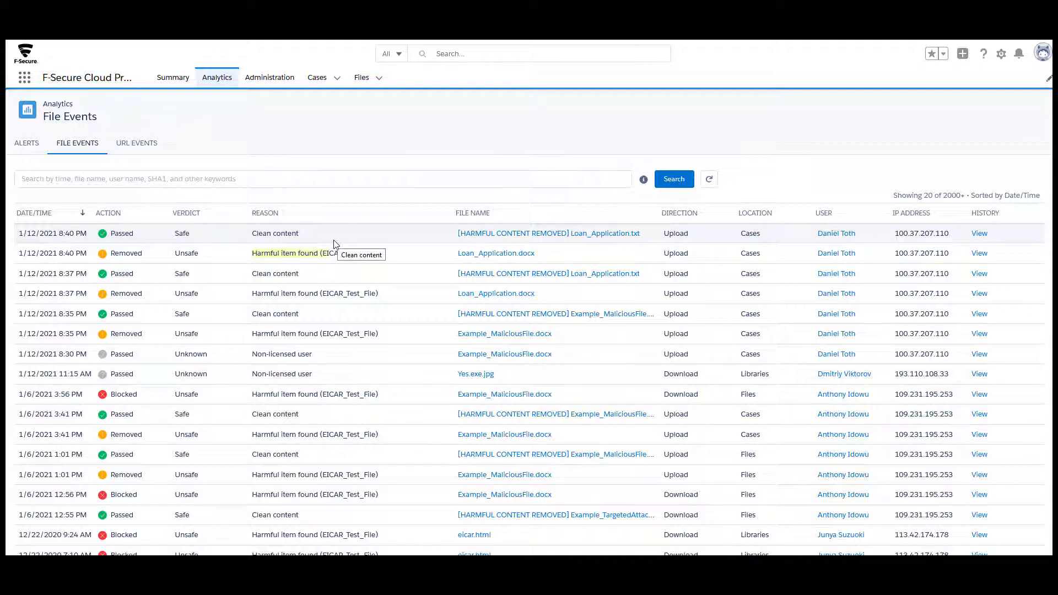
Step: In the File Protection settings, enable scanning for harmful content on upload with the action Remove file
{"action": "left_click", "coordinate": [270, 77]}
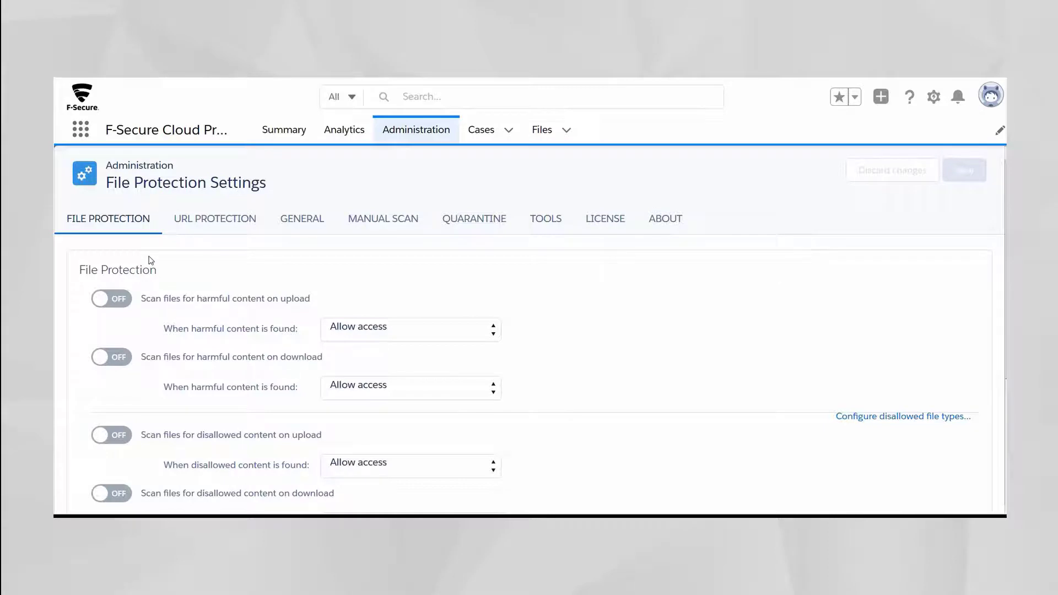
{"action": "scroll", "coordinate": [150, 260], "scroll_direction": "down", "scroll_amount": 2}
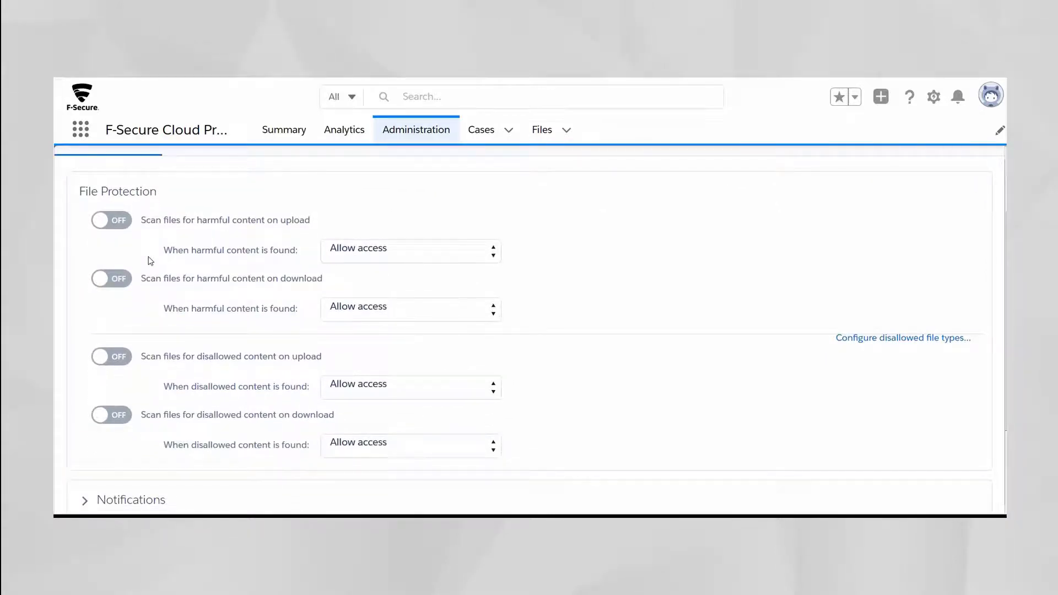
{"action": "left_click", "coordinate": [111, 221]}
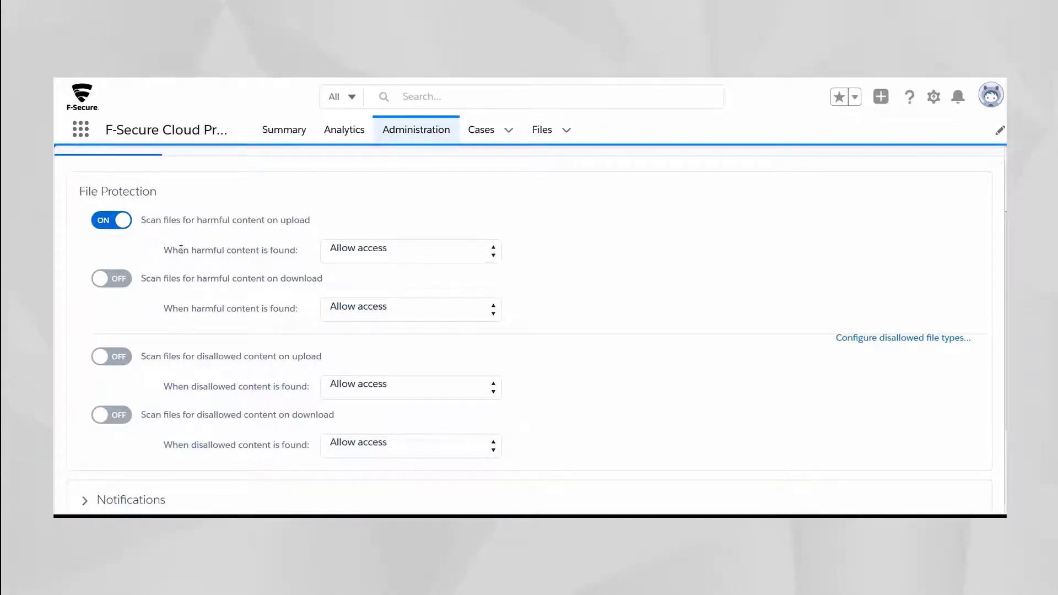
{"action": "left_click", "coordinate": [402, 252]}
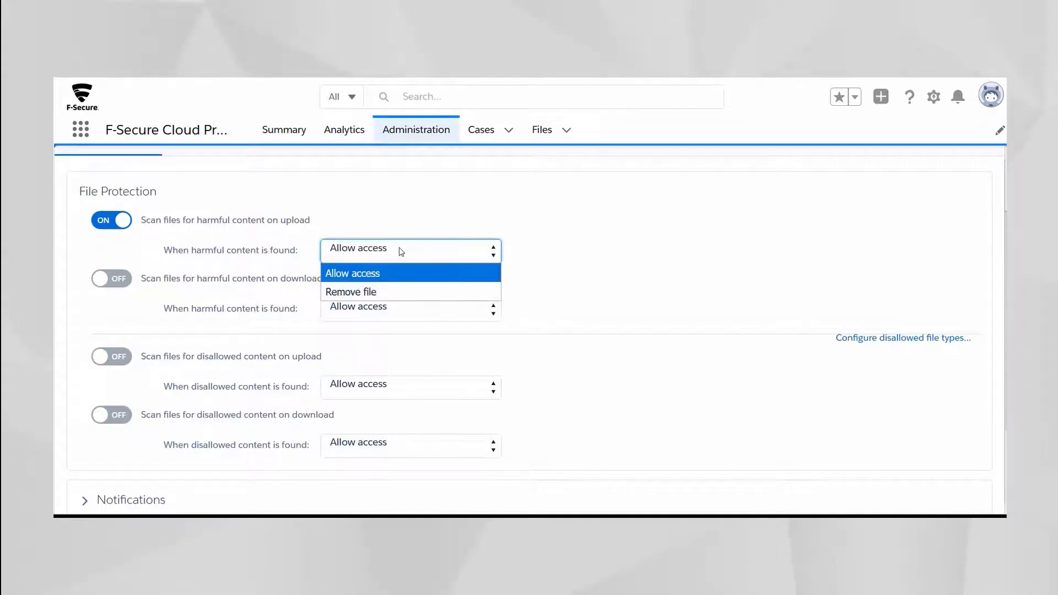
{"action": "left_click", "coordinate": [398, 289]}
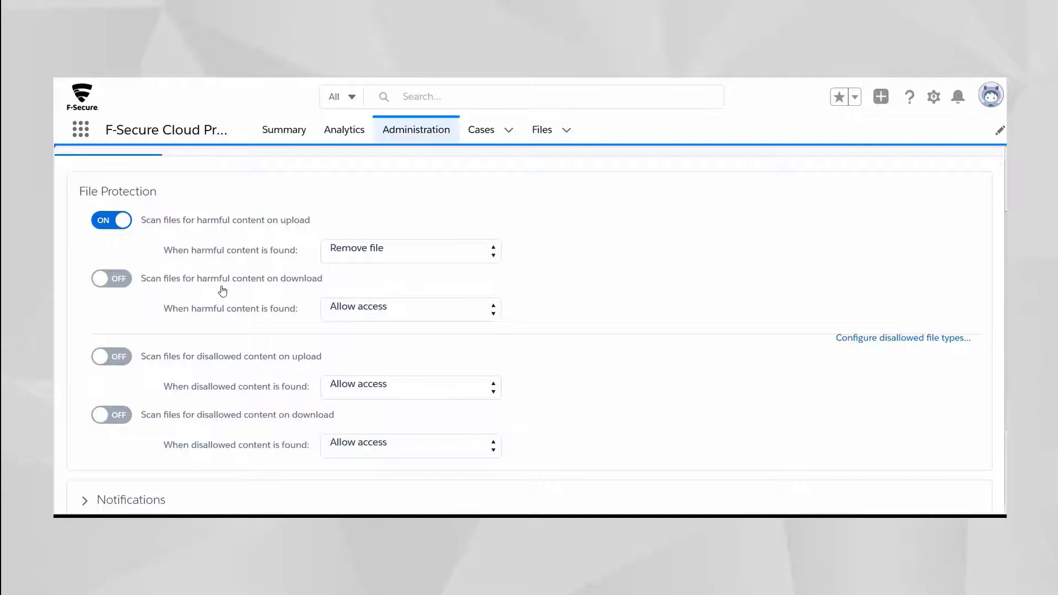
Step: Enable scanning files for harmful content on download and set its action to Block access
{"action": "left_click", "coordinate": [131, 283]}
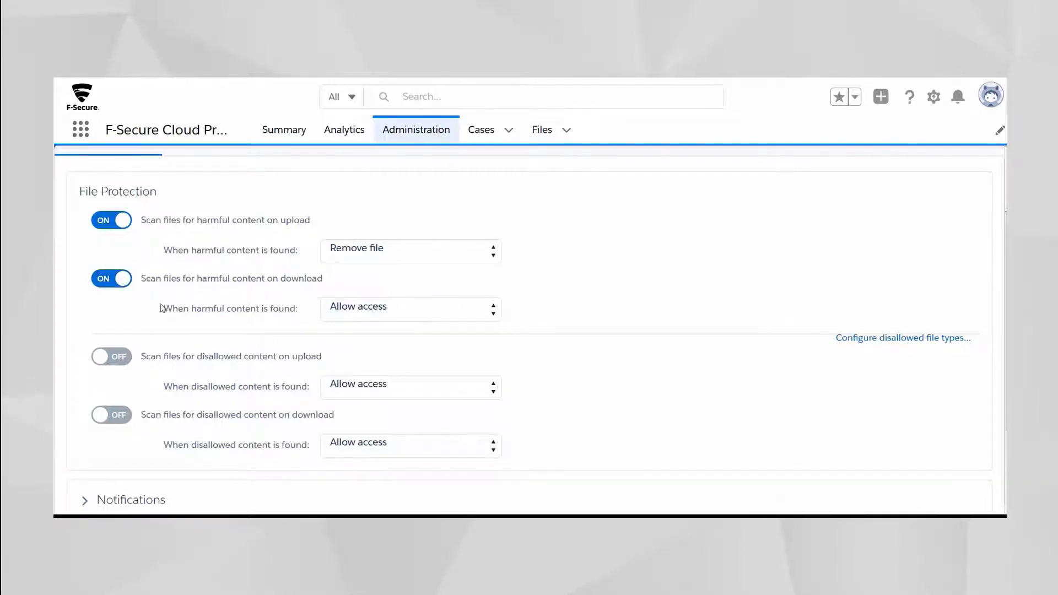
{"action": "left_click", "coordinate": [403, 313]}
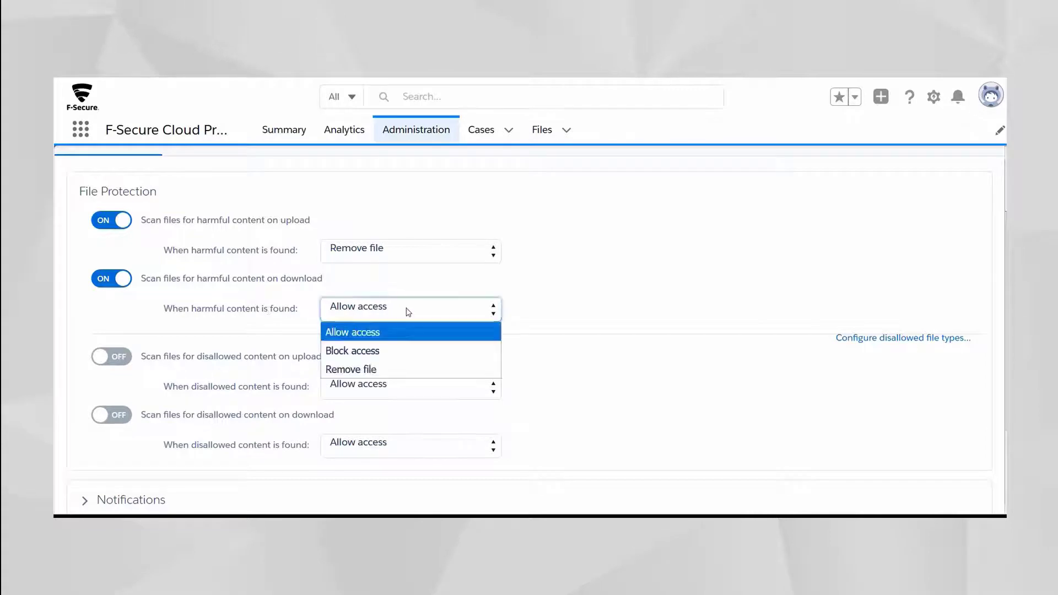
{"action": "left_click", "coordinate": [411, 356]}
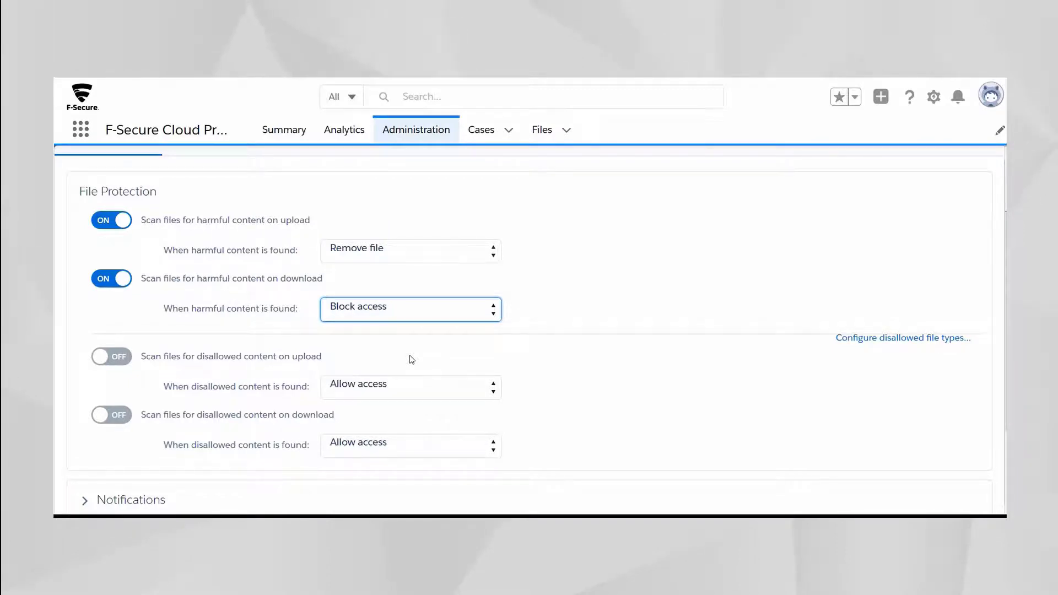
Step: Enable scanning files for disallowed content on upload and set its action to Remove file
{"action": "left_click", "coordinate": [110, 357]}
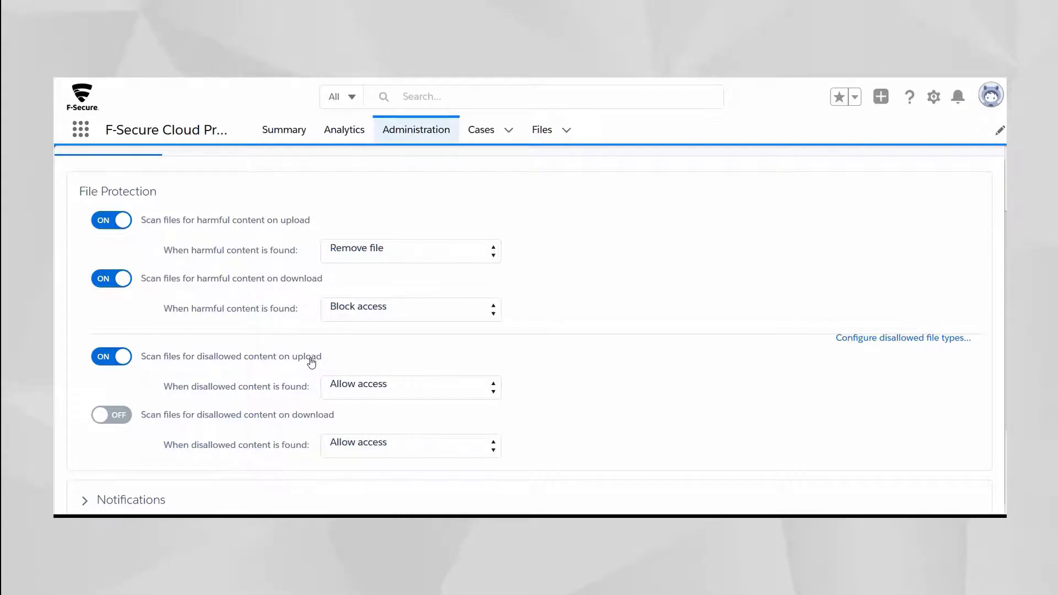
{"action": "left_click", "coordinate": [389, 384]}
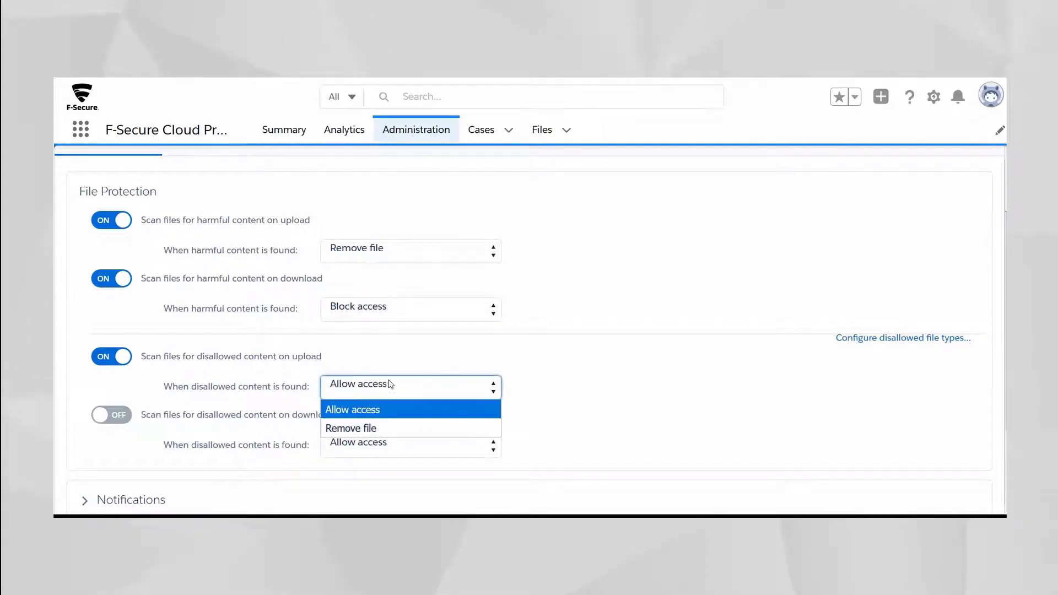
{"action": "left_click", "coordinate": [387, 428]}
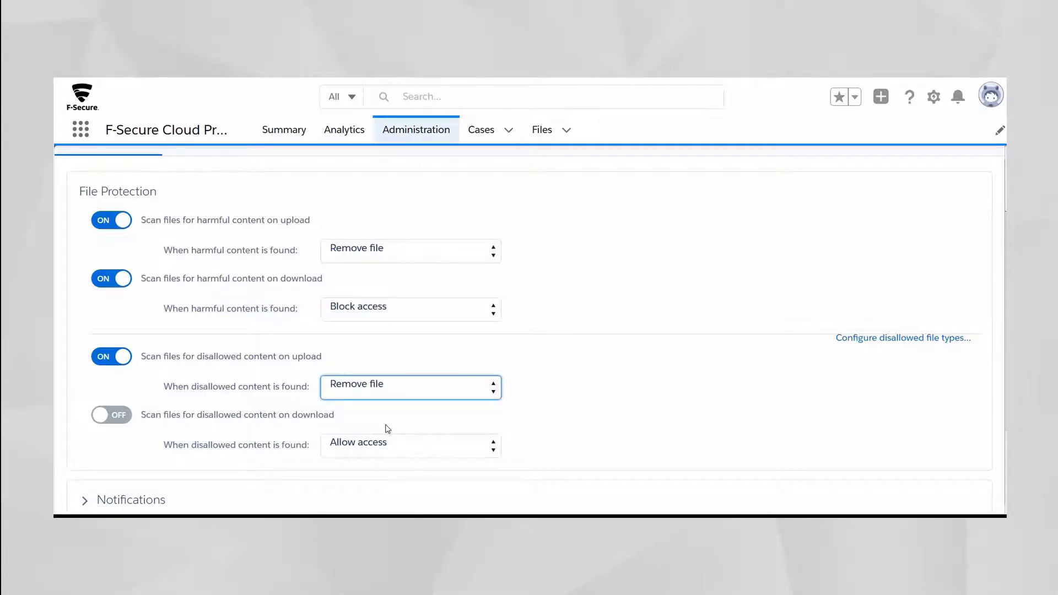
Step: Enable scanning files for disallowed content on download and set its action to Block access
{"action": "left_click", "coordinate": [116, 415]}
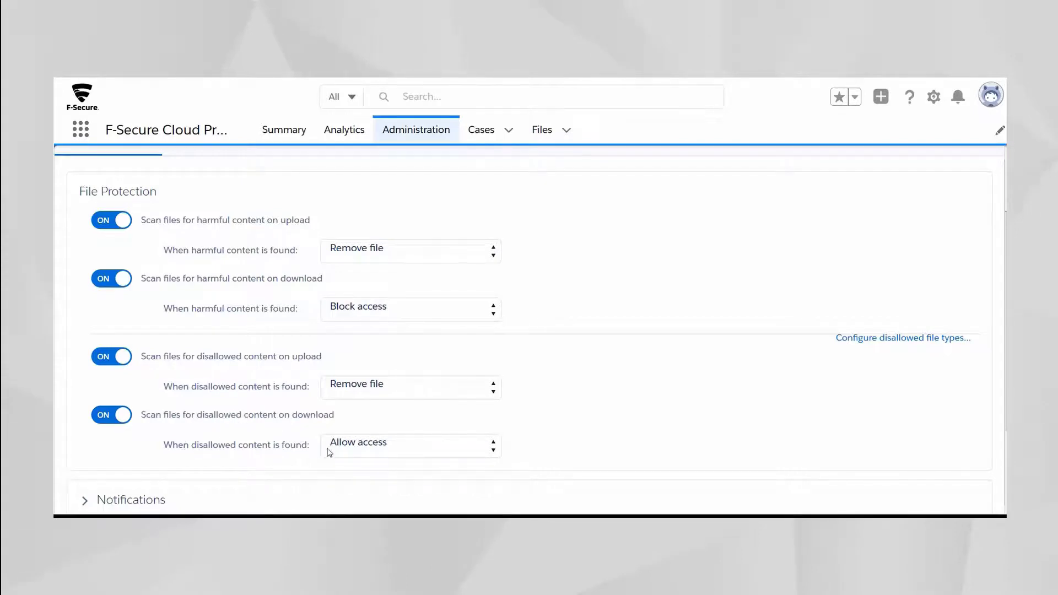
{"action": "left_click", "coordinate": [406, 449]}
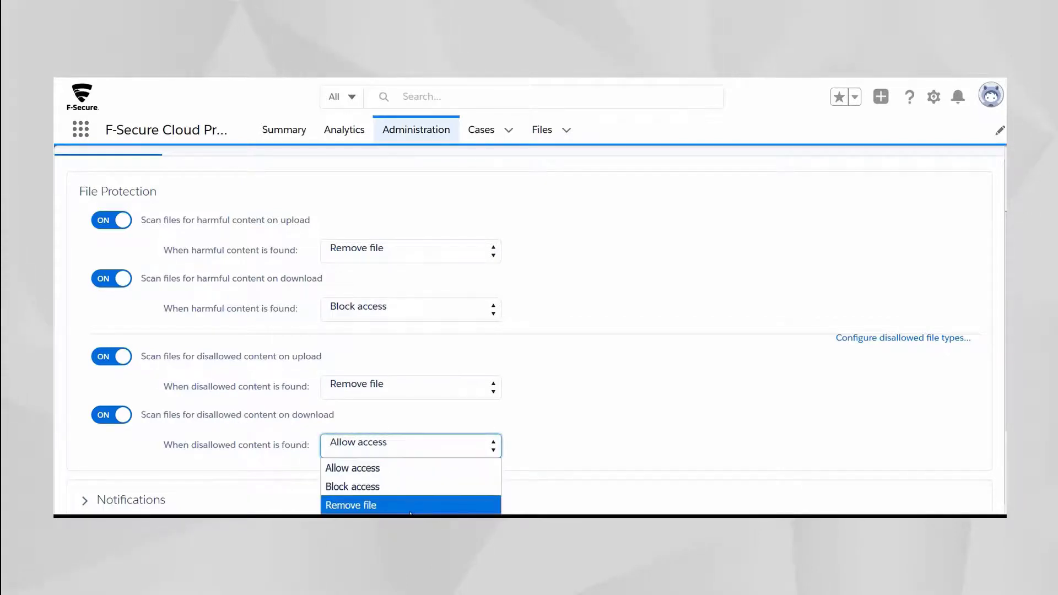
{"action": "left_click", "coordinate": [415, 490]}
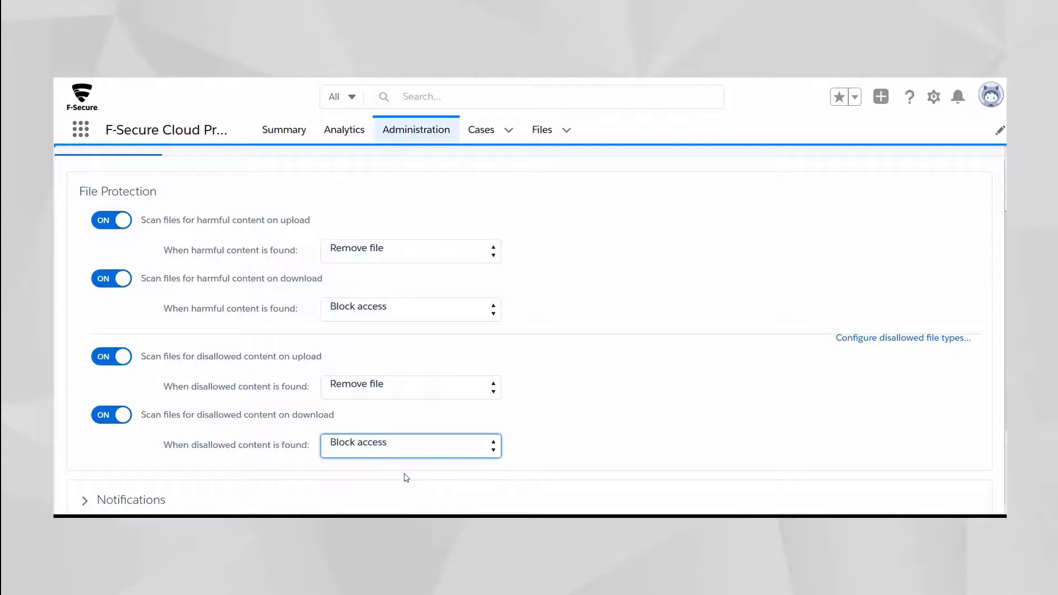
Step: Expand and review the file protection notification options, and save the File Protection settings
{"action": "scroll", "coordinate": [406, 478], "scroll_direction": "down", "scroll_amount": 2}
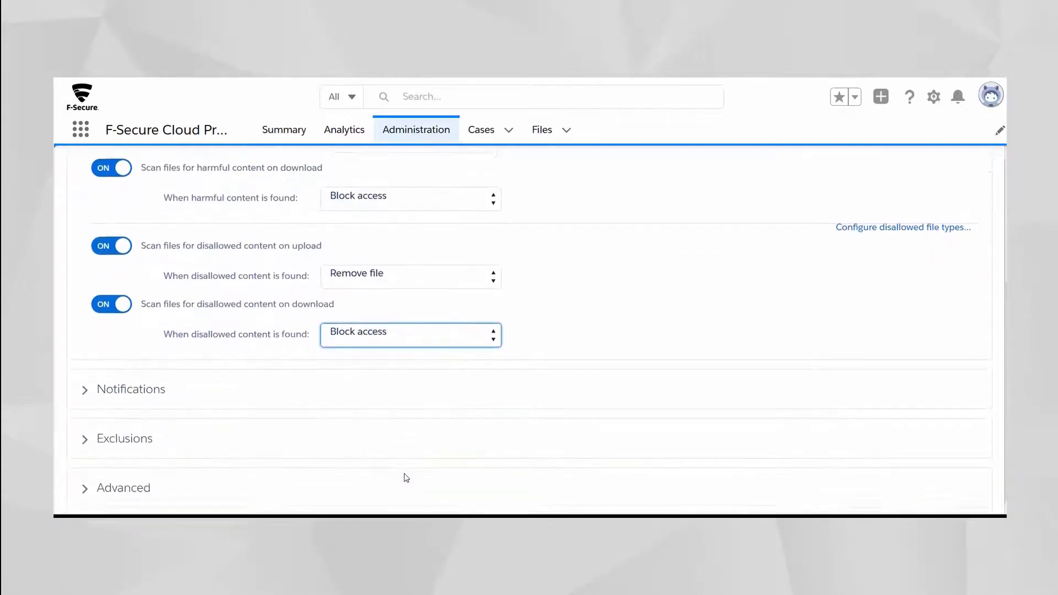
{"action": "left_click", "coordinate": [89, 391]}
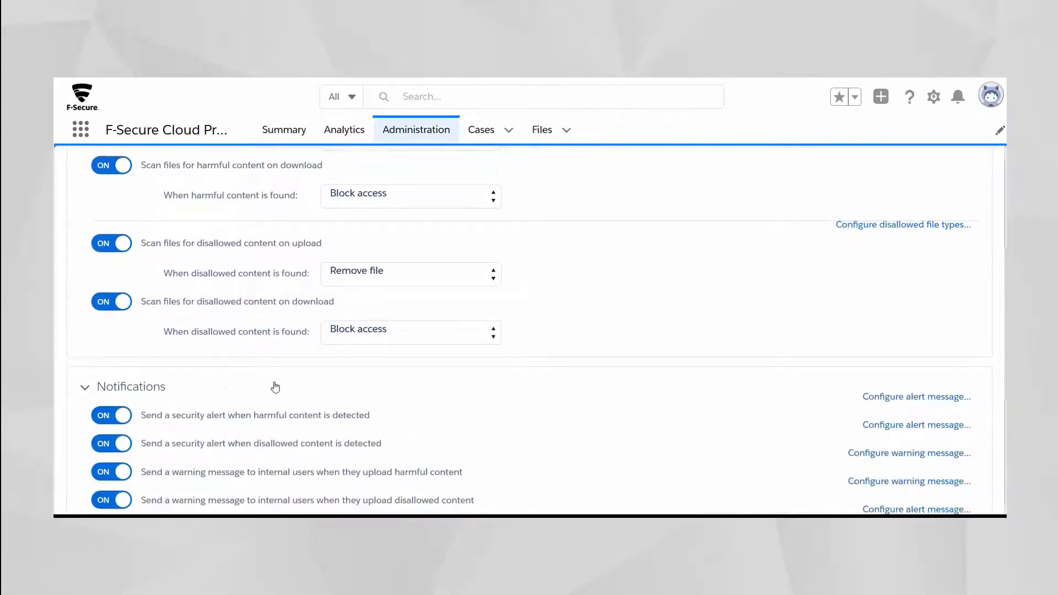
{"action": "scroll", "coordinate": [271, 385], "scroll_direction": "down", "scroll_amount": 3}
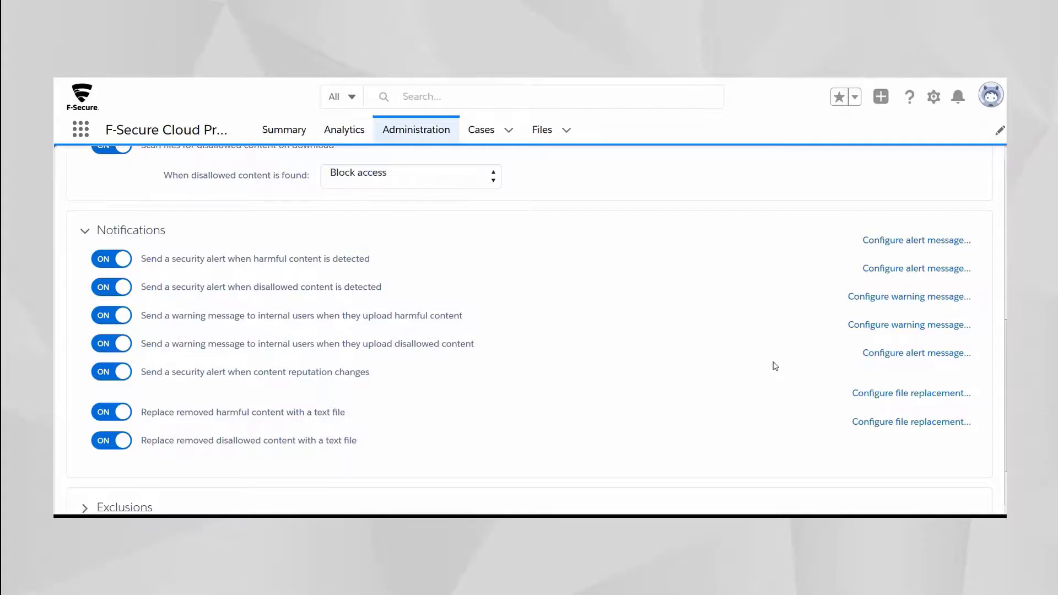
{"action": "scroll", "coordinate": [775, 366], "scroll_direction": "up", "scroll_amount": 10}
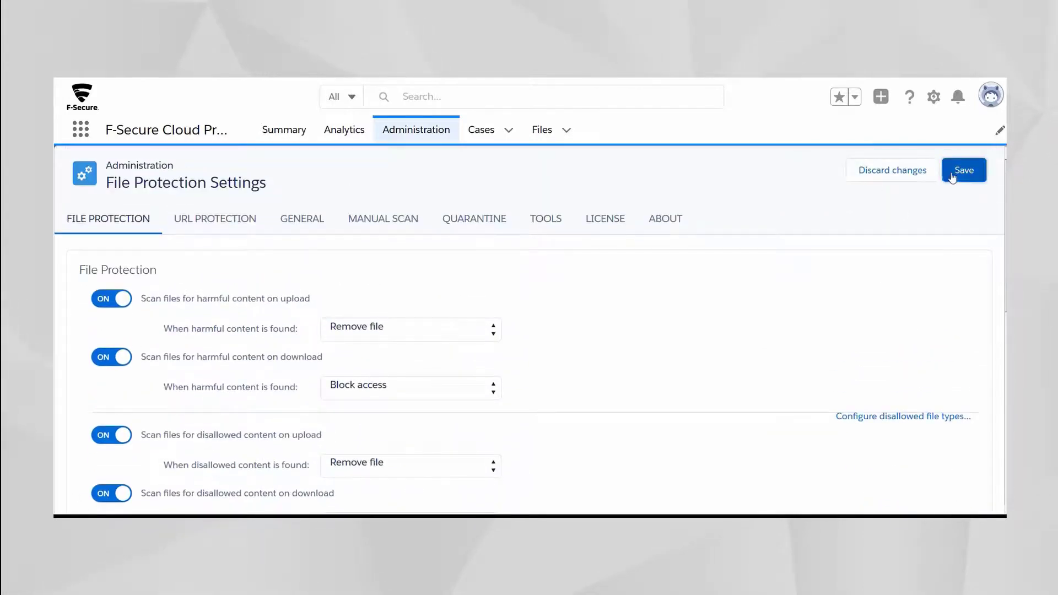
{"action": "left_click", "coordinate": [952, 175]}
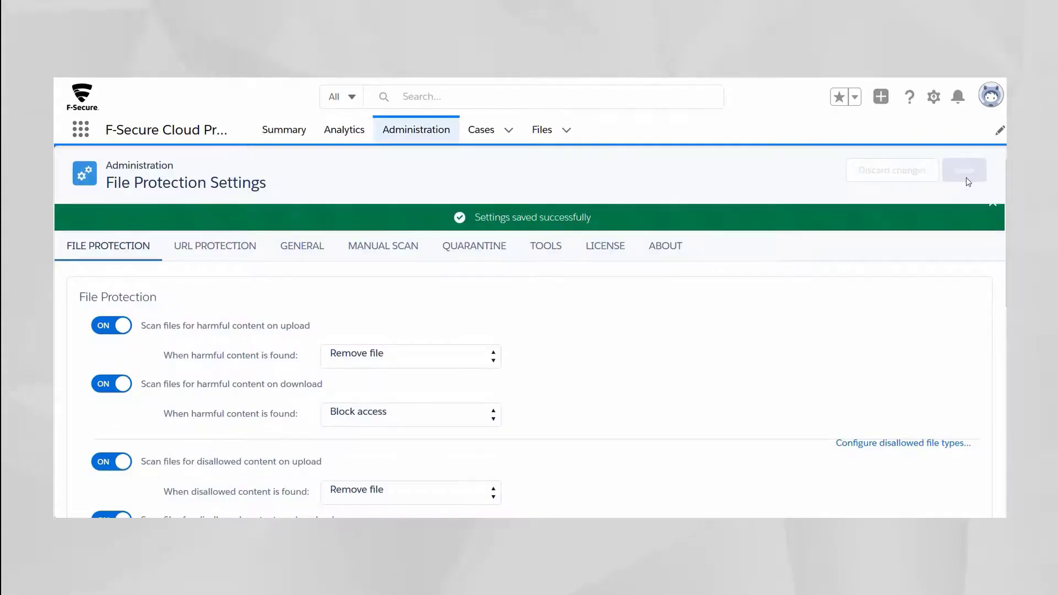
Step: In the URL Protection settings, enable checking the reputation of URLs and set Block access for URLs rated harmful
{"action": "left_click", "coordinate": [216, 249]}
{"action": "left_click", "coordinate": [994, 205]}
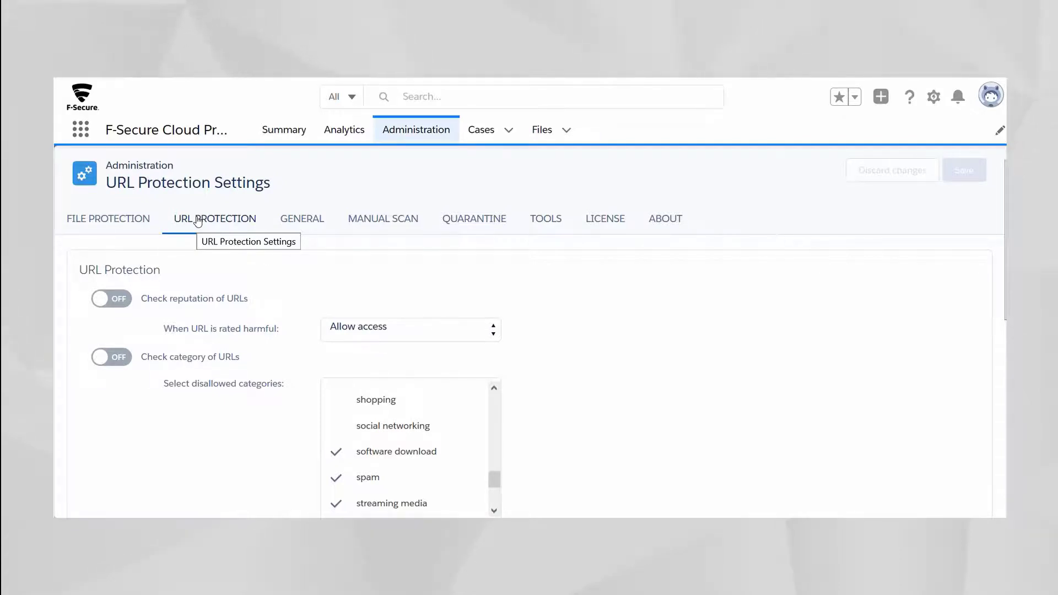
{"action": "scroll", "coordinate": [198, 221], "scroll_direction": "down", "scroll_amount": 2}
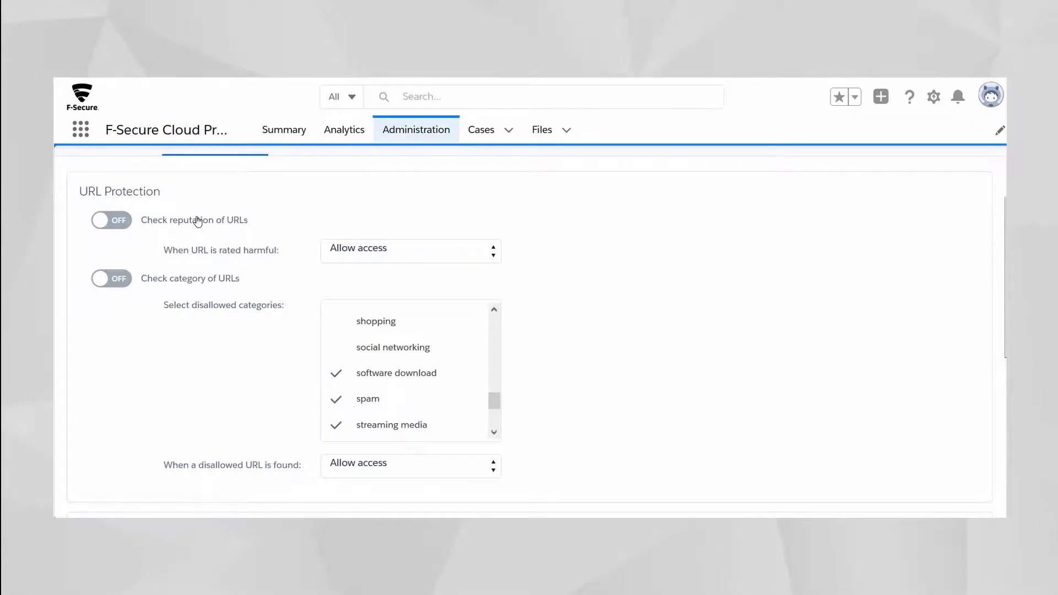
{"action": "left_click", "coordinate": [122, 219]}
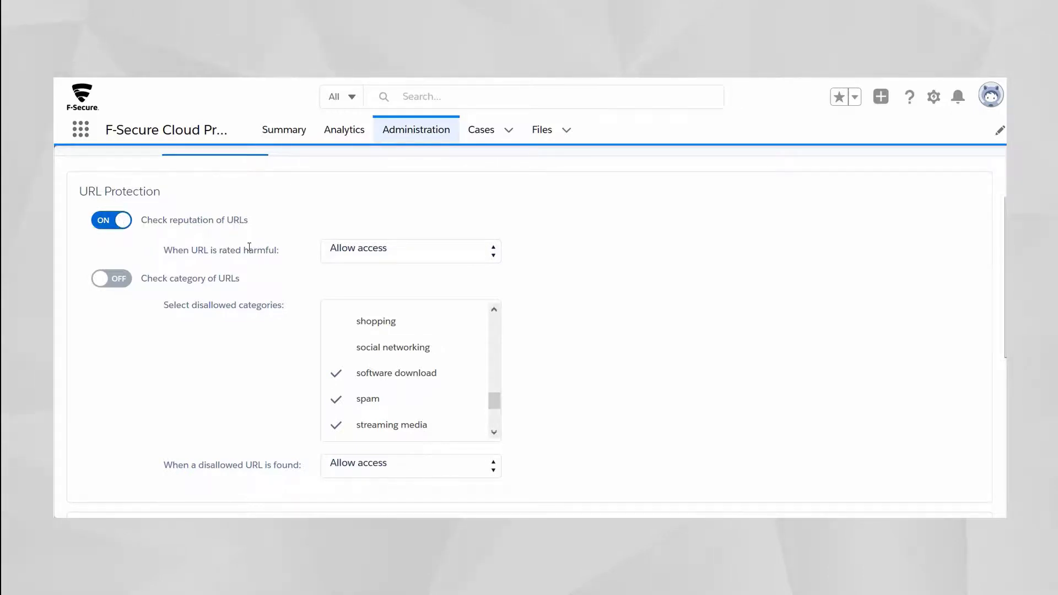
{"action": "left_click", "coordinate": [401, 250]}
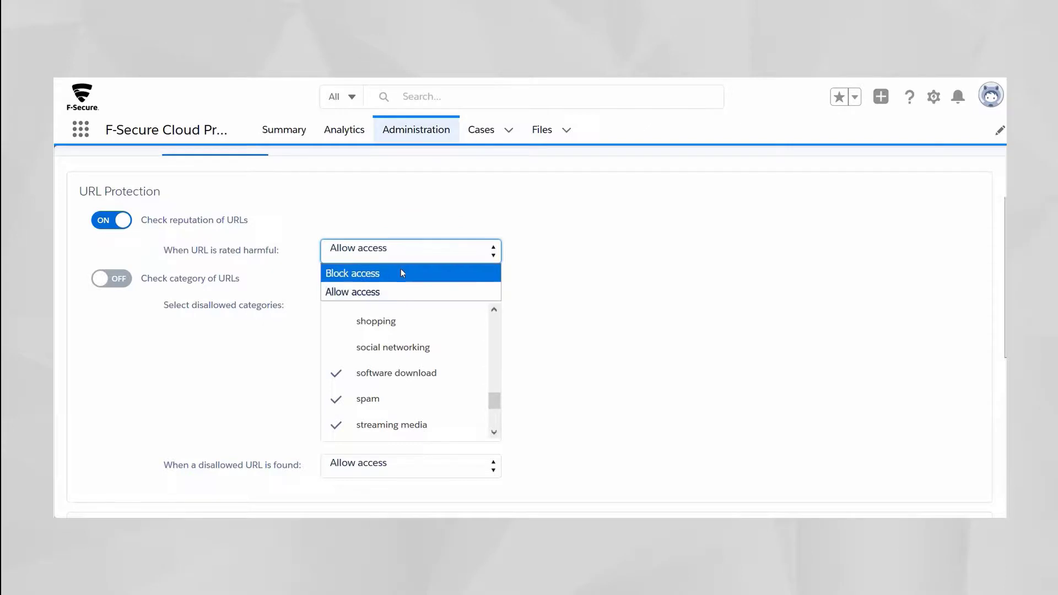
{"action": "left_click", "coordinate": [402, 270]}
{"action": "left_click", "coordinate": [584, 272]}
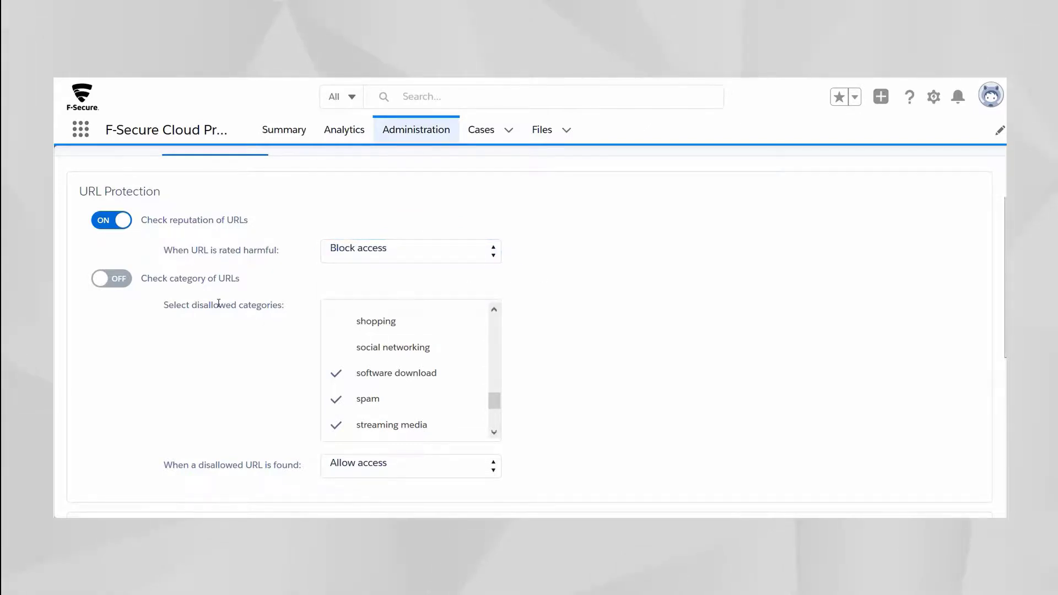
Step: Enable checking the category of URLs, review the disallowed categories, and set Block access for disallowed URLs
{"action": "left_click", "coordinate": [112, 282]}
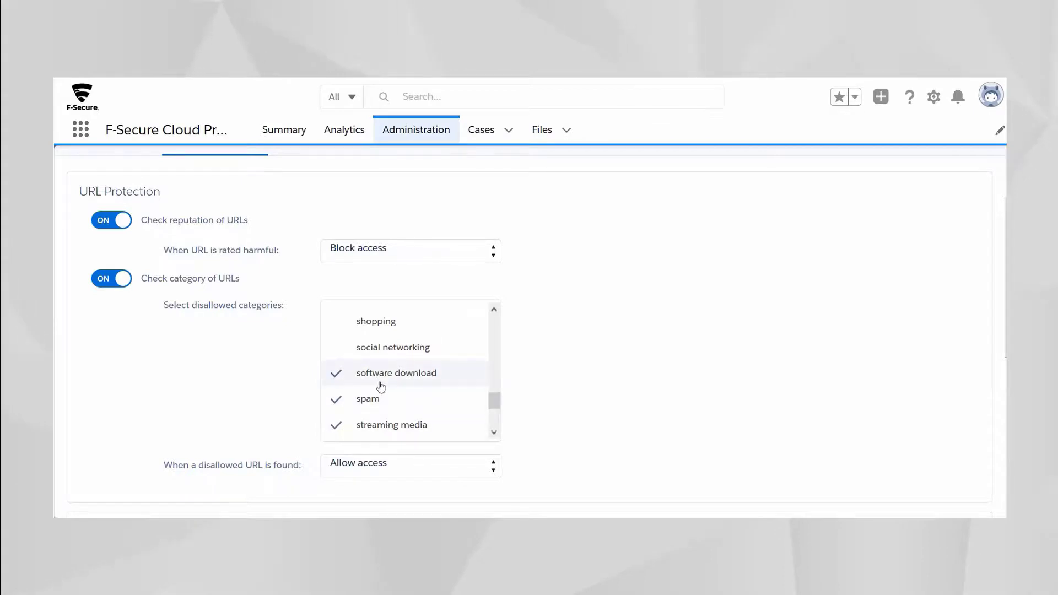
{"action": "scroll", "coordinate": [381, 386], "scroll_direction": "up", "scroll_amount": 3}
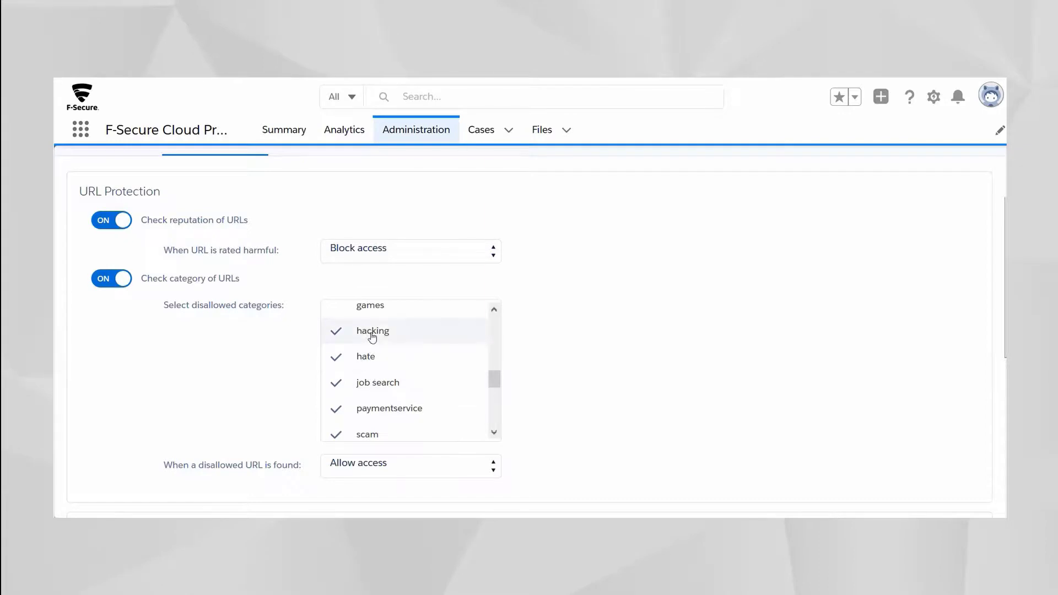
{"action": "scroll", "coordinate": [294, 366], "scroll_direction": "down", "scroll_amount": 3}
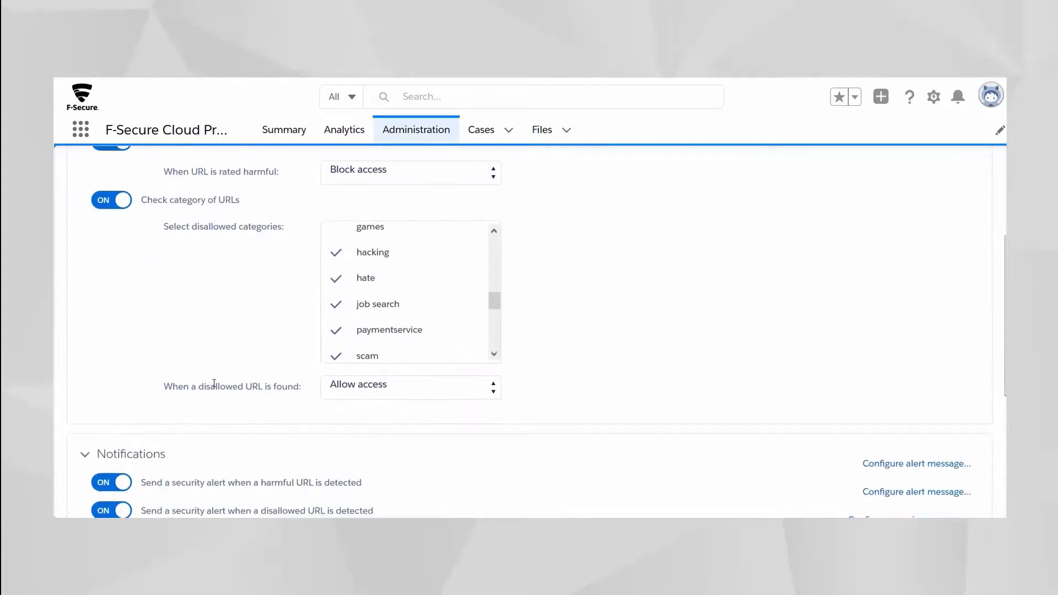
{"action": "left_click", "coordinate": [372, 390]}
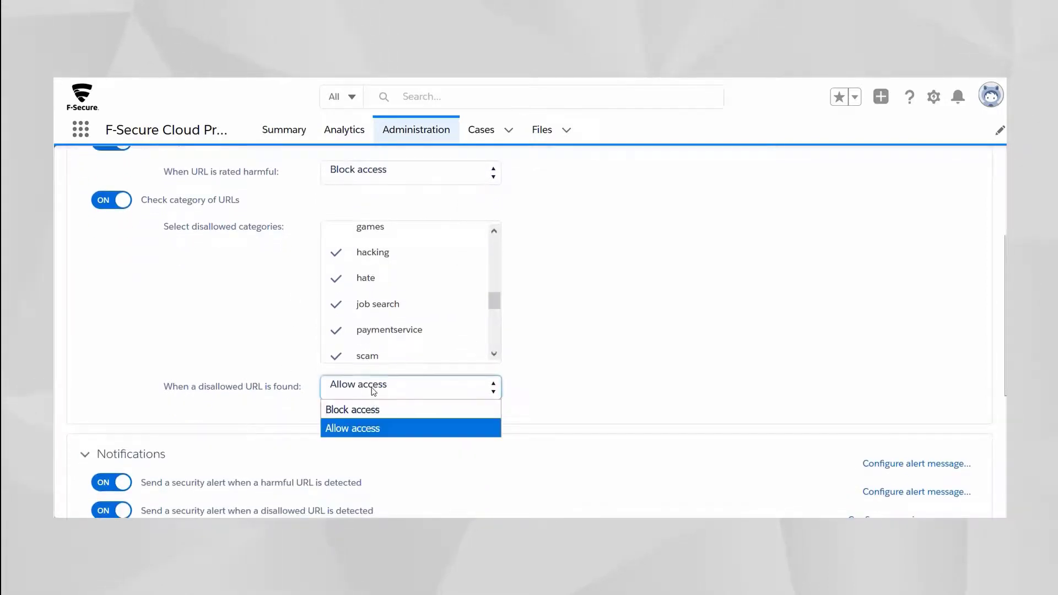
{"action": "left_click", "coordinate": [374, 408]}
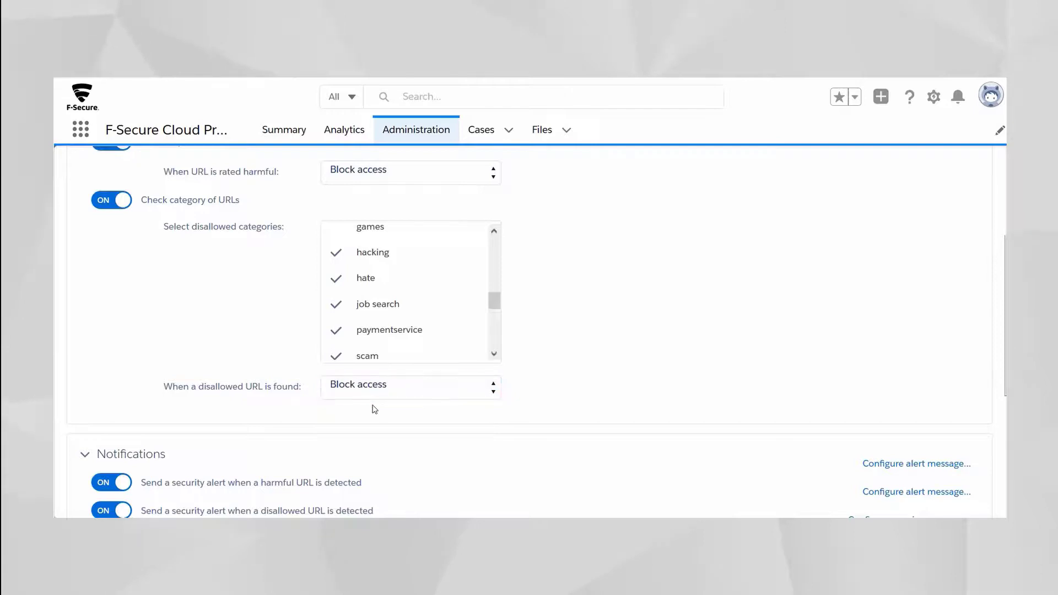
Step: Review the URL protection notification options and save the URL Protection settings
{"action": "scroll", "coordinate": [374, 407], "scroll_direction": "down", "scroll_amount": 5}
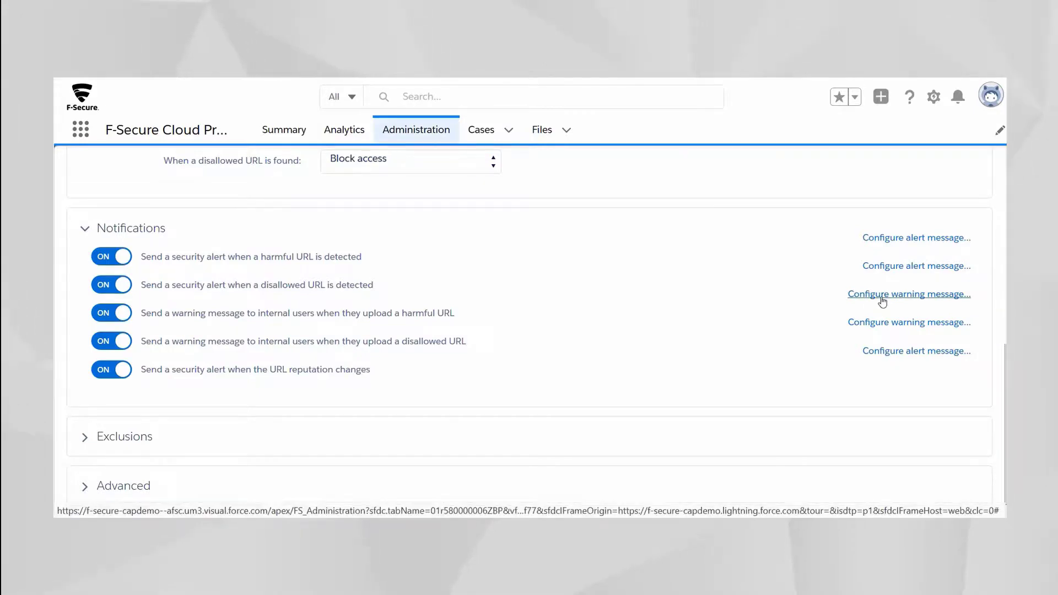
{"action": "scroll", "coordinate": [876, 305], "scroll_direction": "up", "scroll_amount": 7}
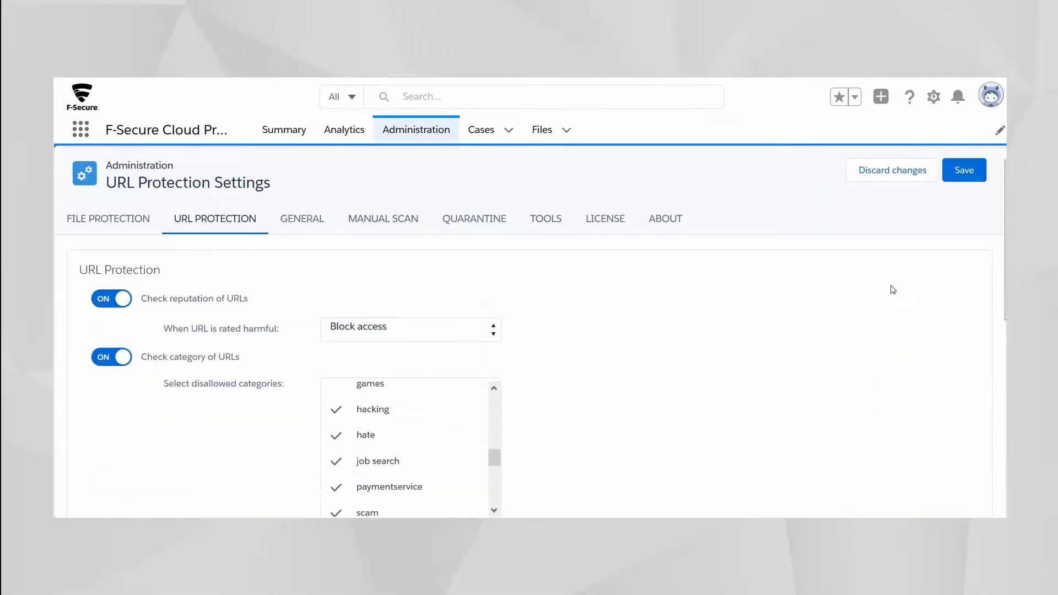
{"action": "left_click", "coordinate": [961, 172]}
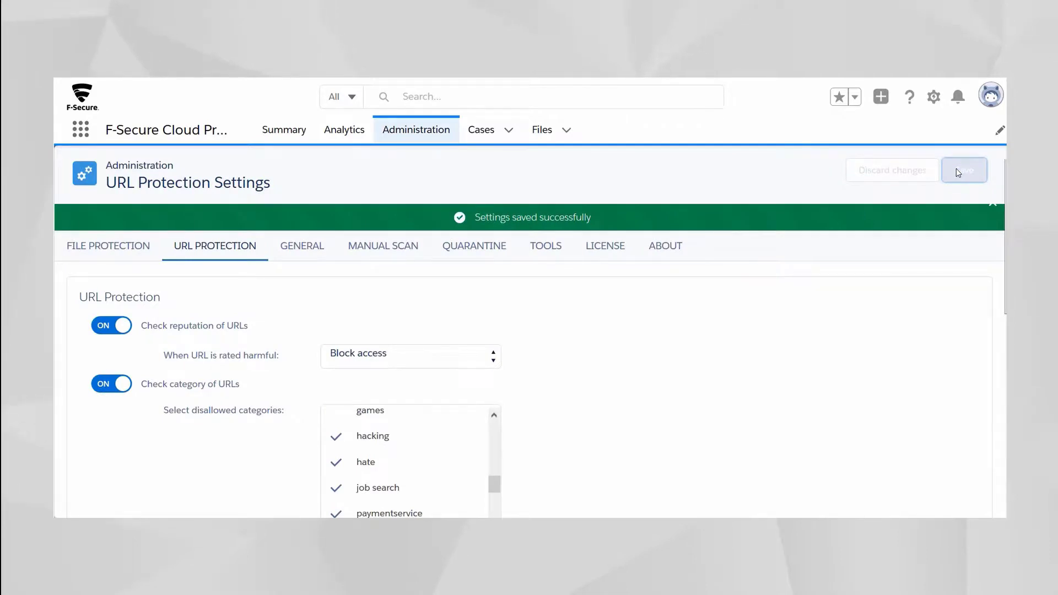
Step: Open the General settings and review the privacy options and the expanded notification settings for alert group and sender address
{"action": "left_click", "coordinate": [286, 246]}
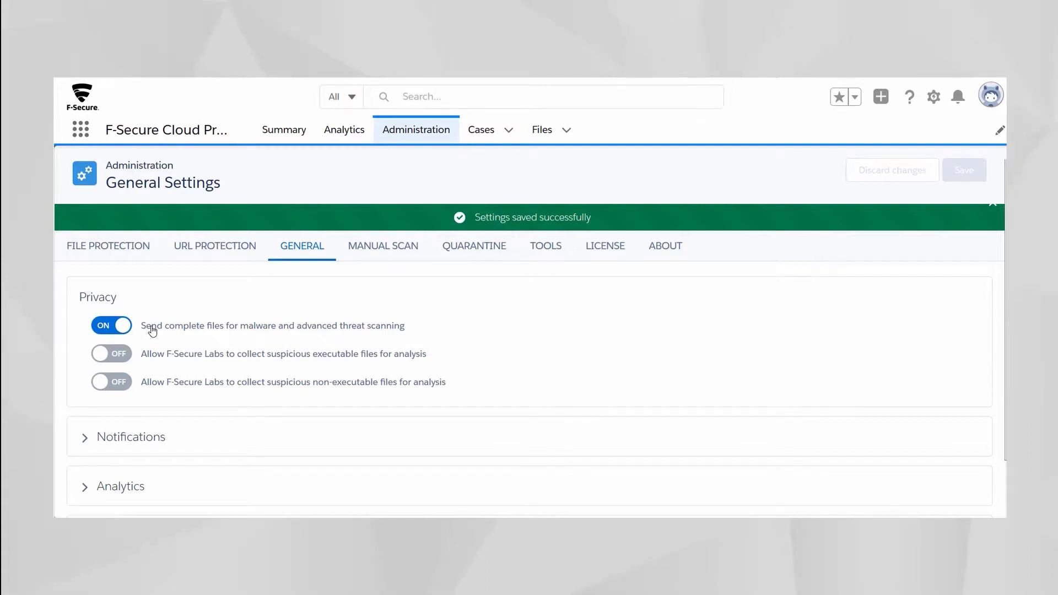
{"action": "scroll", "coordinate": [153, 331], "scroll_direction": "down", "scroll_amount": 1}
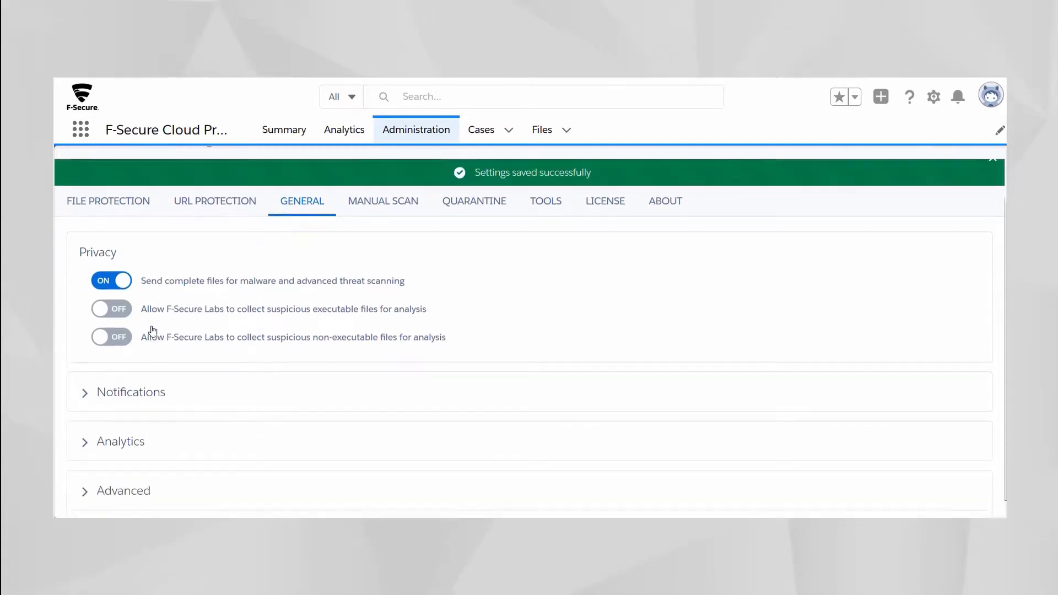
{"action": "left_click", "coordinate": [129, 389]}
{"action": "scroll", "coordinate": [130, 385], "scroll_direction": "down", "scroll_amount": 1}
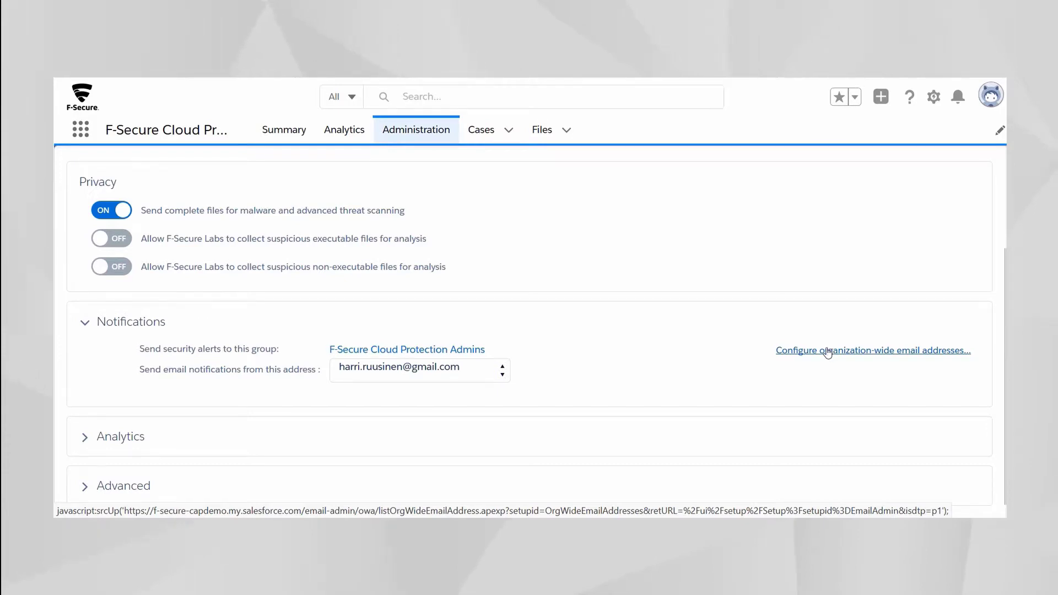
{"action": "scroll", "coordinate": [825, 354], "scroll_direction": "up", "scroll_amount": 3}
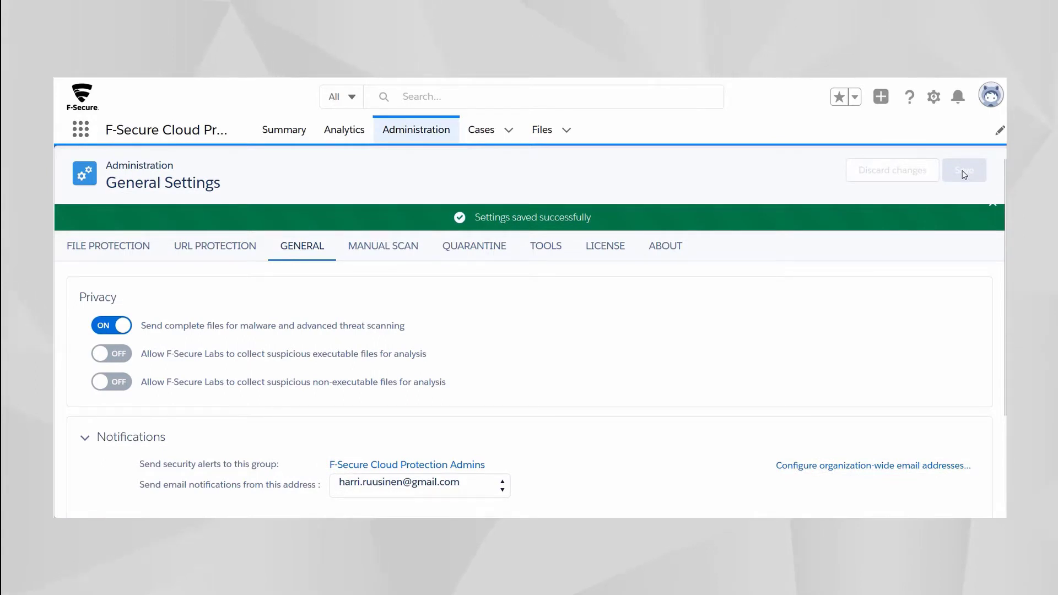
Step: Open the administration Tools page and review the user permission set and scan result cache tools
{"action": "left_click", "coordinate": [574, 256]}
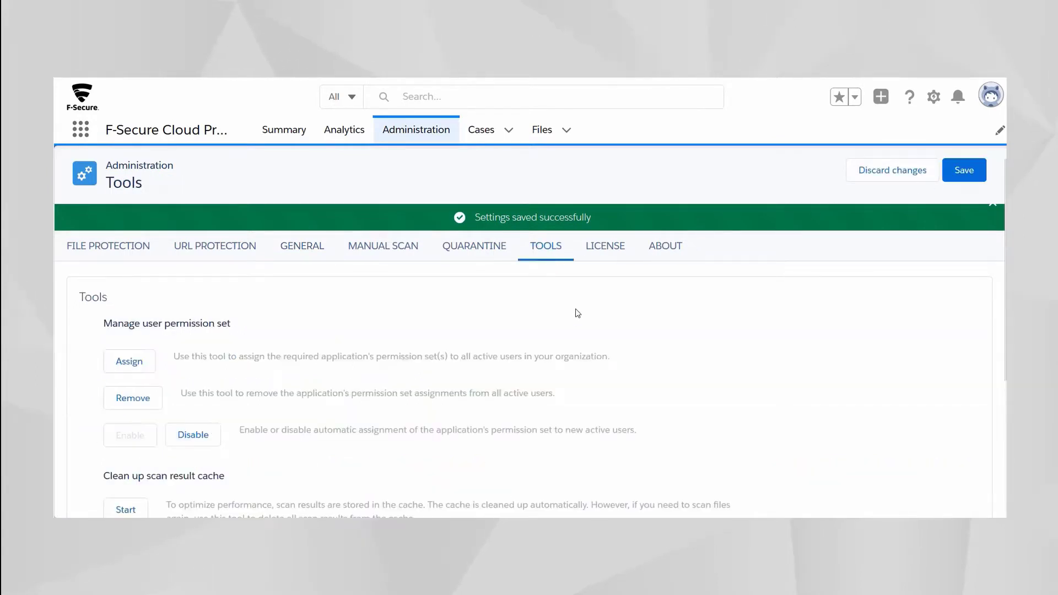
{"action": "scroll", "coordinate": [551, 310], "scroll_direction": "down", "scroll_amount": 2}
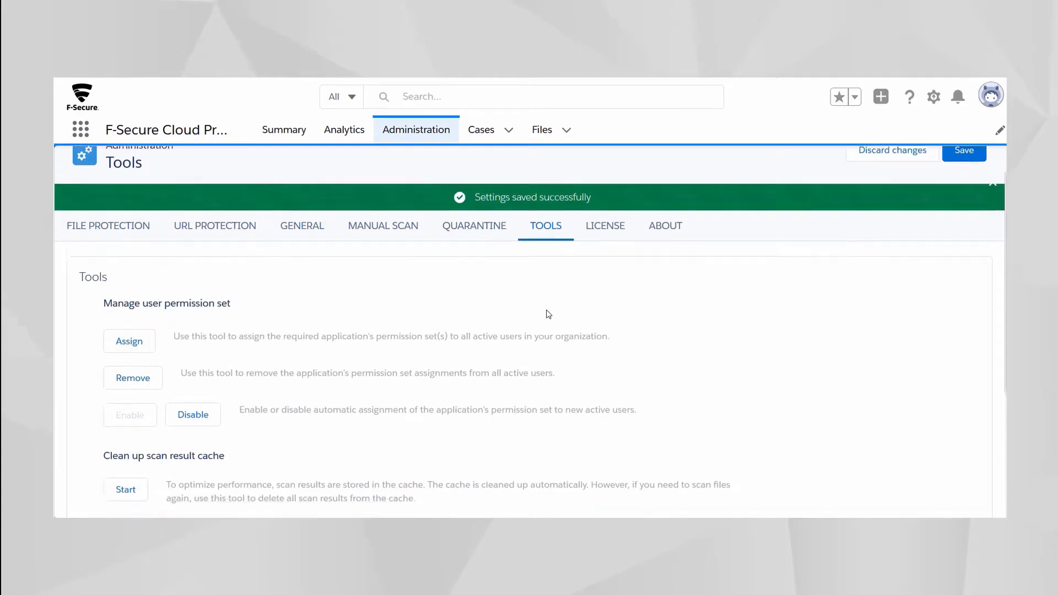